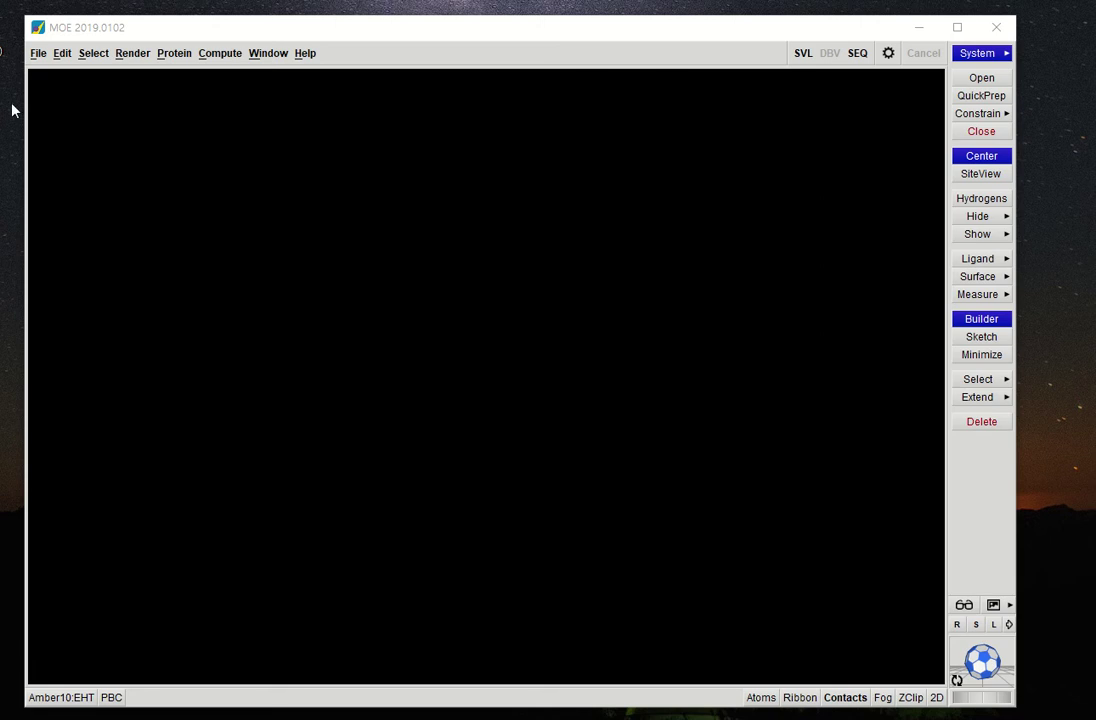
Open egfr_tk_ki.mdb from the datafiles/precalculated folder in the Database Viewer and reposition its window over the main window
{"action": "left_click", "coordinate": [38, 53]}
{"action": "left_click", "coordinate": [61, 107]}
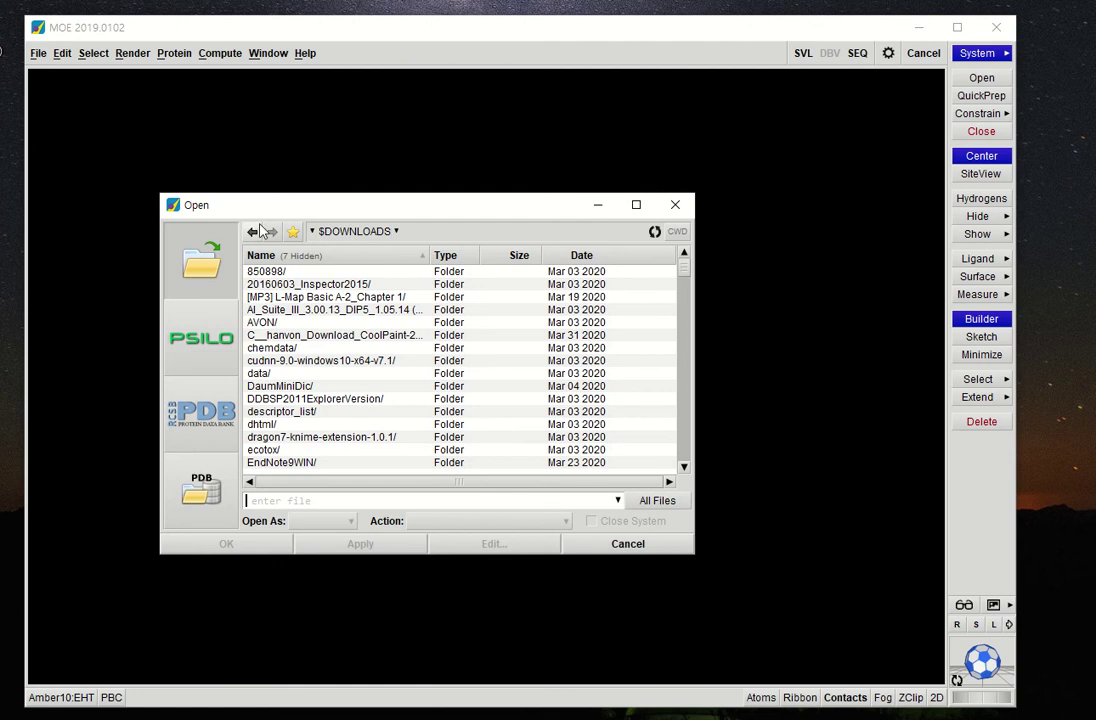
{"action": "left_click", "coordinate": [382, 233]}
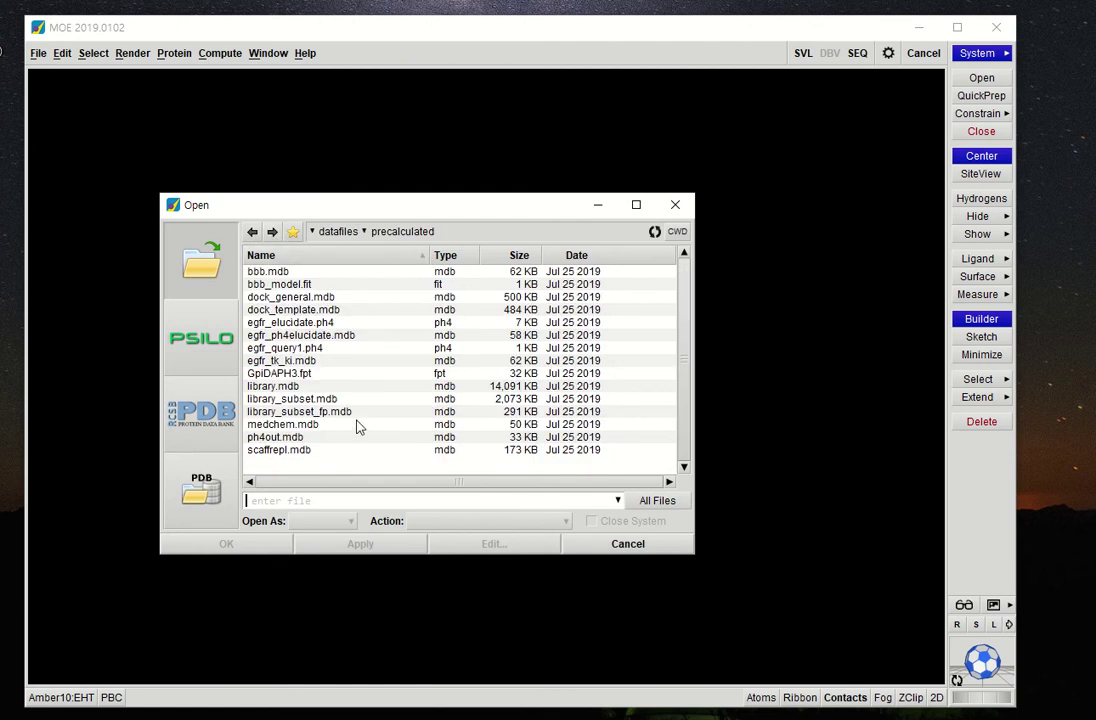
{"action": "left_click", "coordinate": [303, 360]}
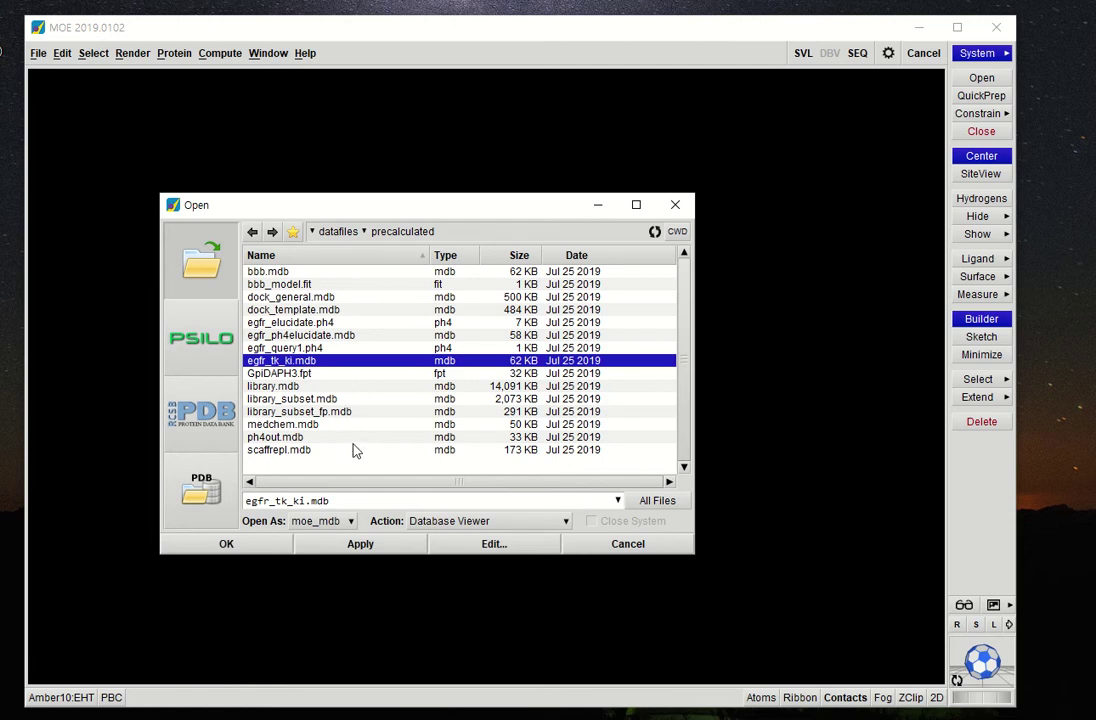
{"action": "left_click", "coordinate": [257, 549]}
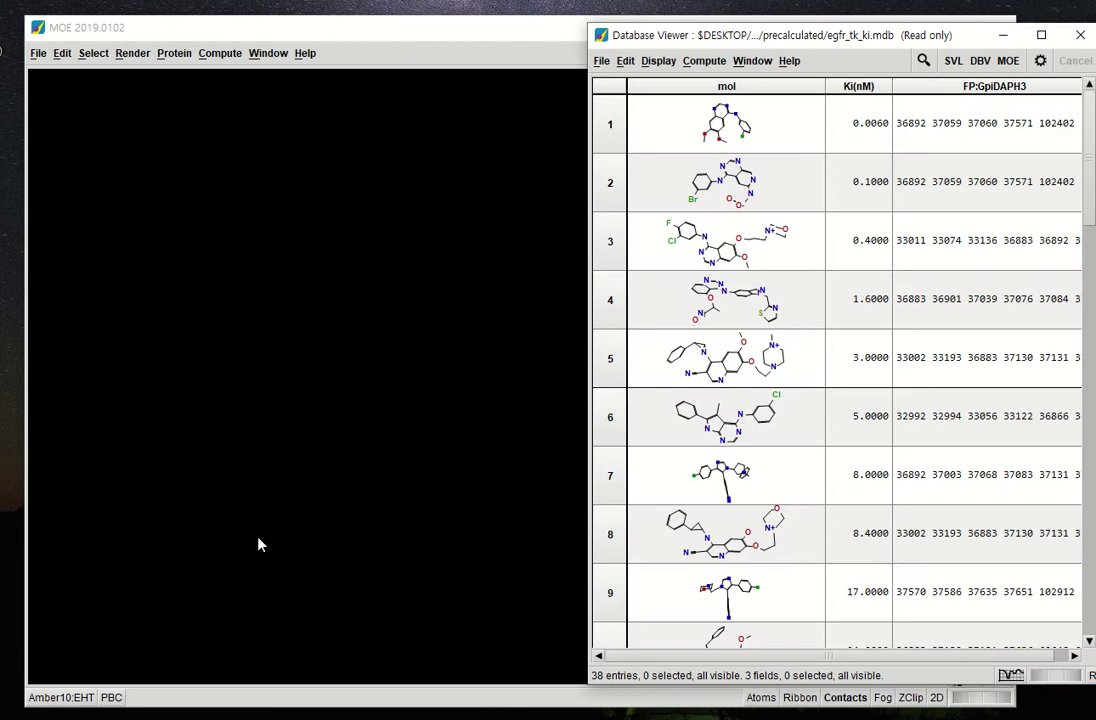
{"action": "left_click_drag", "start_coordinate": [839, 44], "coordinate": [529, 42]}
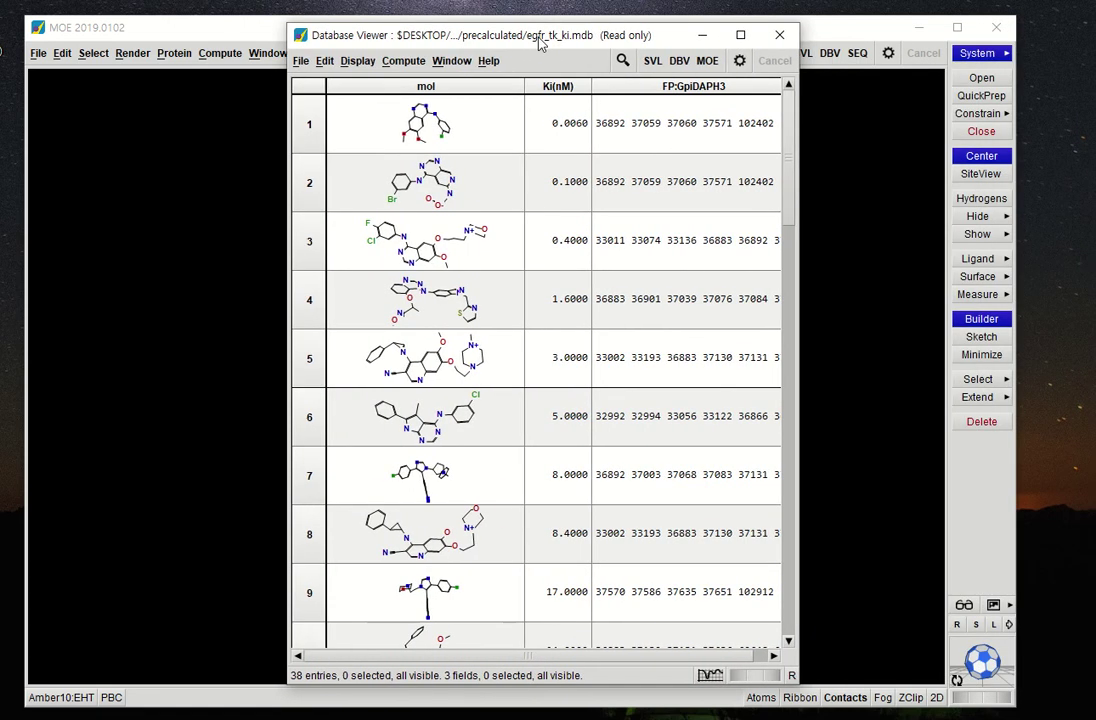
Look through the molecule structures and Ki(nM) values of the entries in egfr_tk_ki.mdb
{"action": "mouse_move", "coordinate": [789, 154]}
{"action": "left_mouse_down"}
{"action": "mouse_move", "coordinate": [788, 590]}
{"action": "mouse_move", "coordinate": [789, 135]}
{"action": "left_mouse_up"}
{"action": "scroll", "coordinate": [580, 465], "scroll_direction": "down", "scroll_amount": 3}
{"action": "scroll", "coordinate": [583, 467], "scroll_direction": "up", "scroll_amount": 3}
{"action": "scroll", "coordinate": [538, 374], "scroll_direction": "down", "scroll_amount": 6}
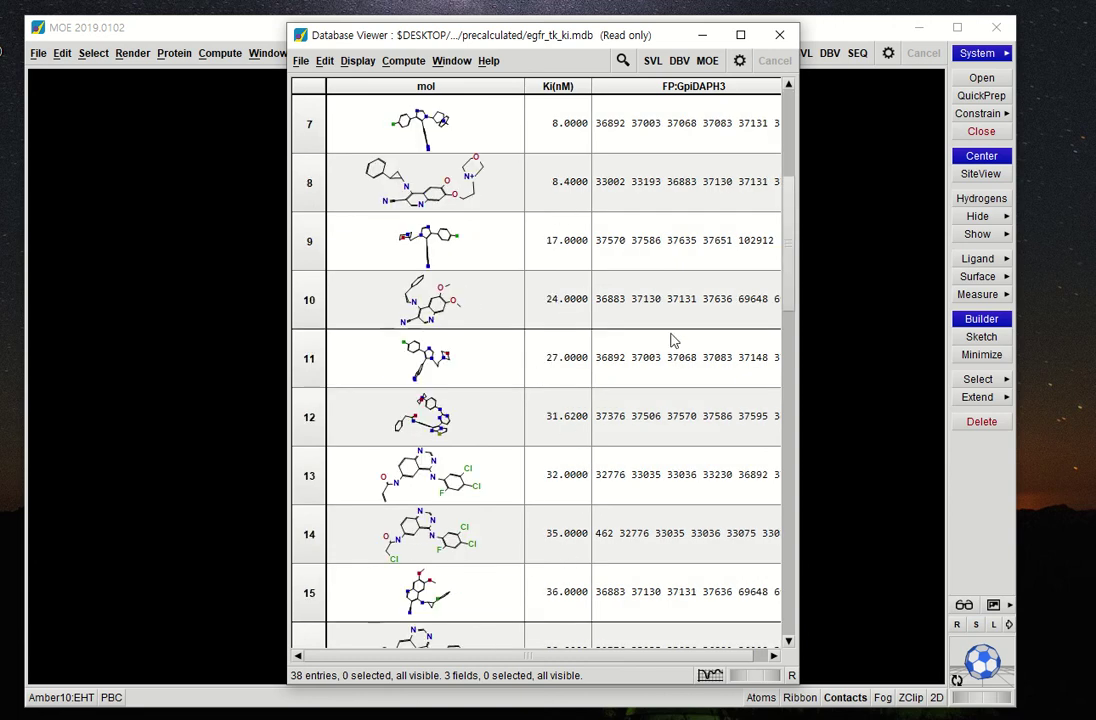
{"action": "left_click_drag", "start_coordinate": [781, 242], "coordinate": [783, 78]}
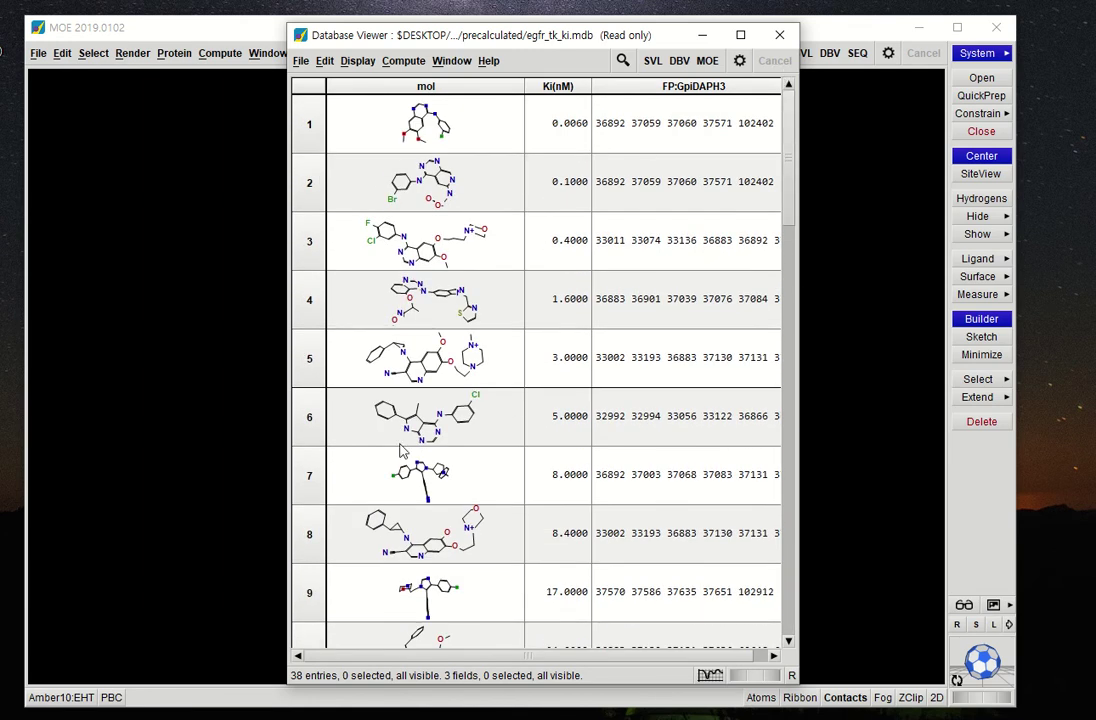
{"action": "mouse_move", "coordinate": [787, 108]}
{"action": "left_mouse_down"}
{"action": "mouse_move", "coordinate": [783, 543]}
{"action": "mouse_move", "coordinate": [771, 115]}
{"action": "left_mouse_up"}
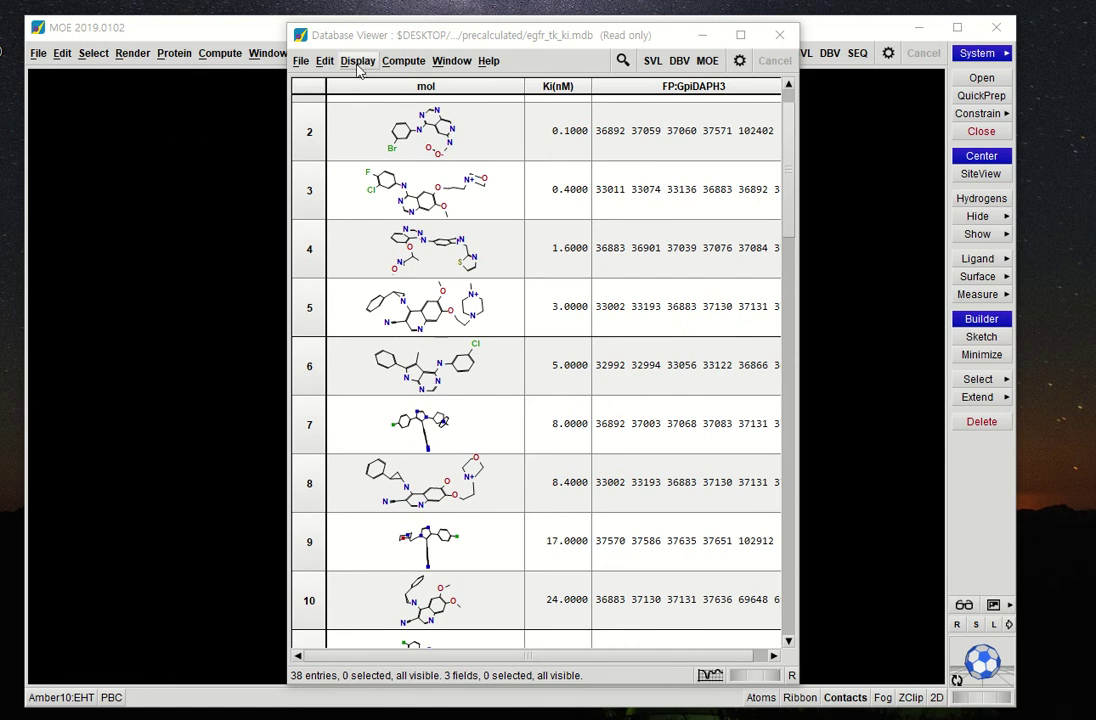
Start a Pharmacophore Elucidation on the egfr_tk_ki.mdb entries and name the output database egfr_ph4elucidate.mdb
{"action": "left_click", "coordinate": [412, 66]}
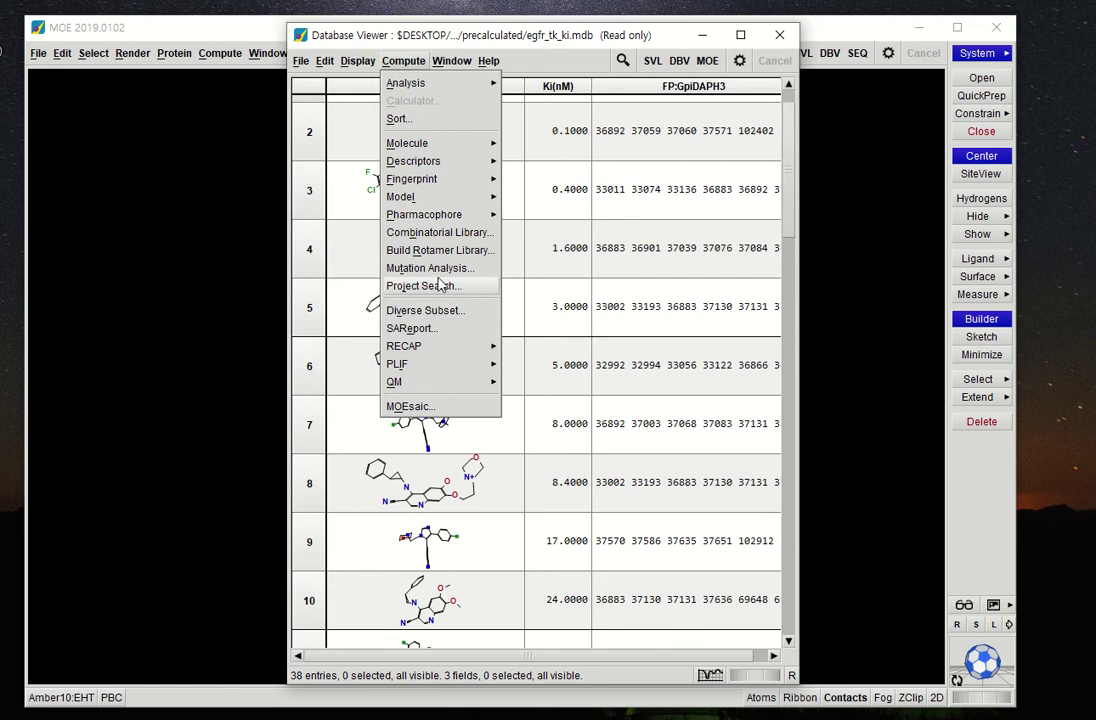
{"action": "mouse_move", "coordinate": [435, 221]}
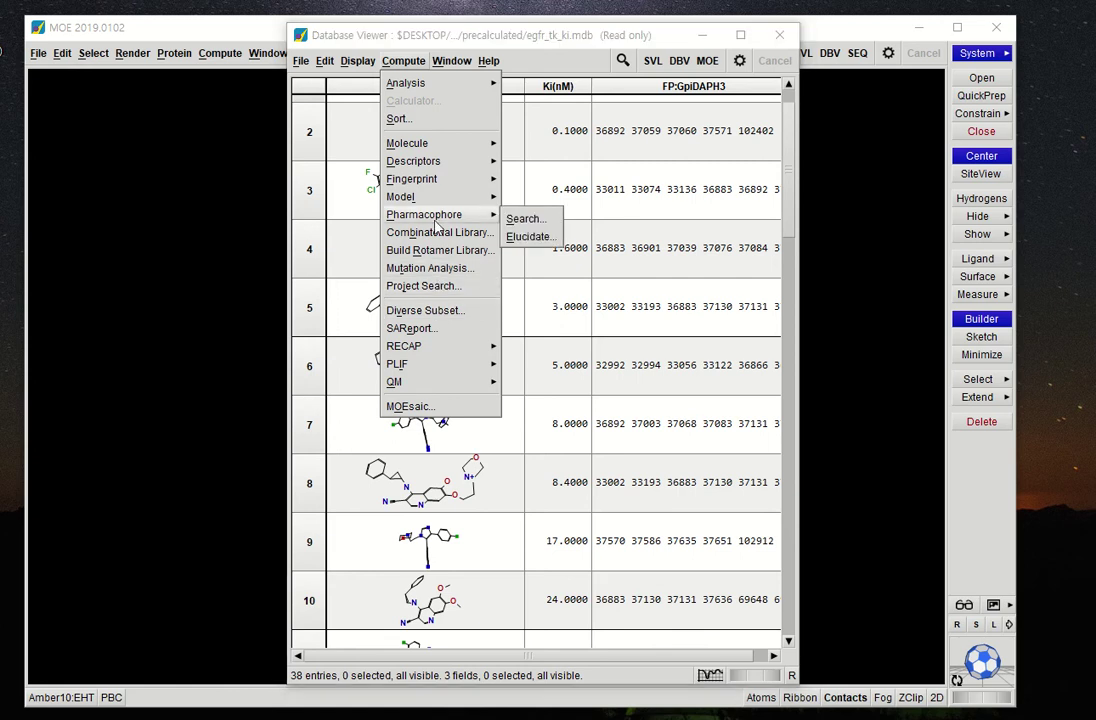
{"action": "left_click", "coordinate": [522, 240]}
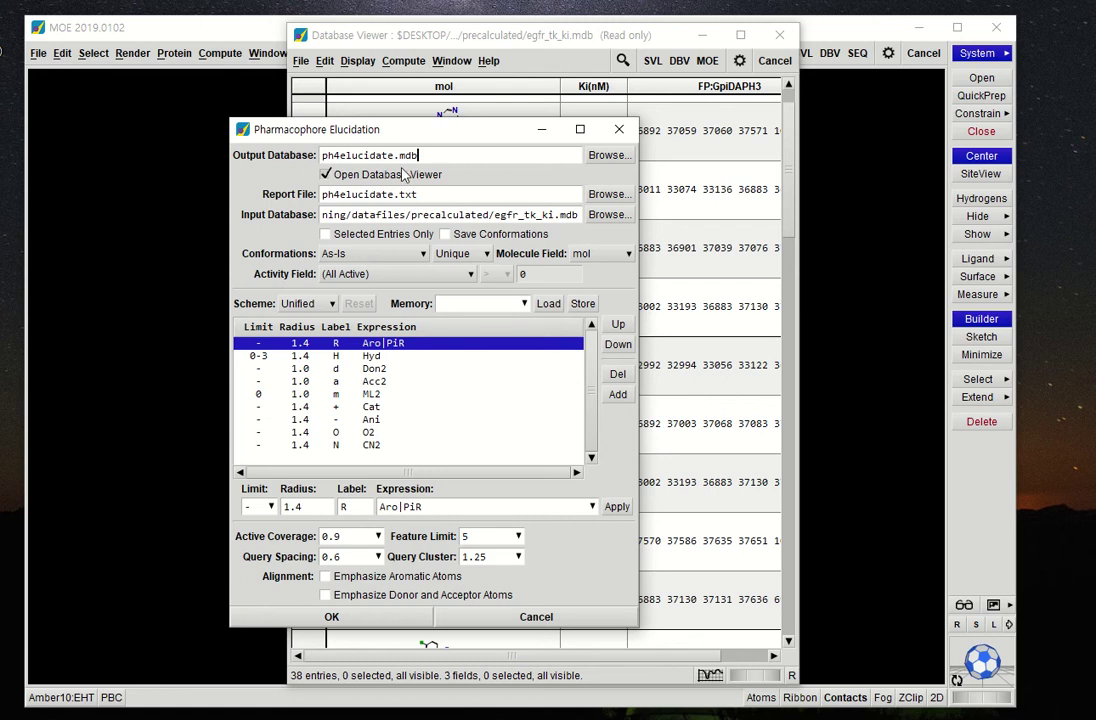
{"action": "left_click", "coordinate": [589, 160]}
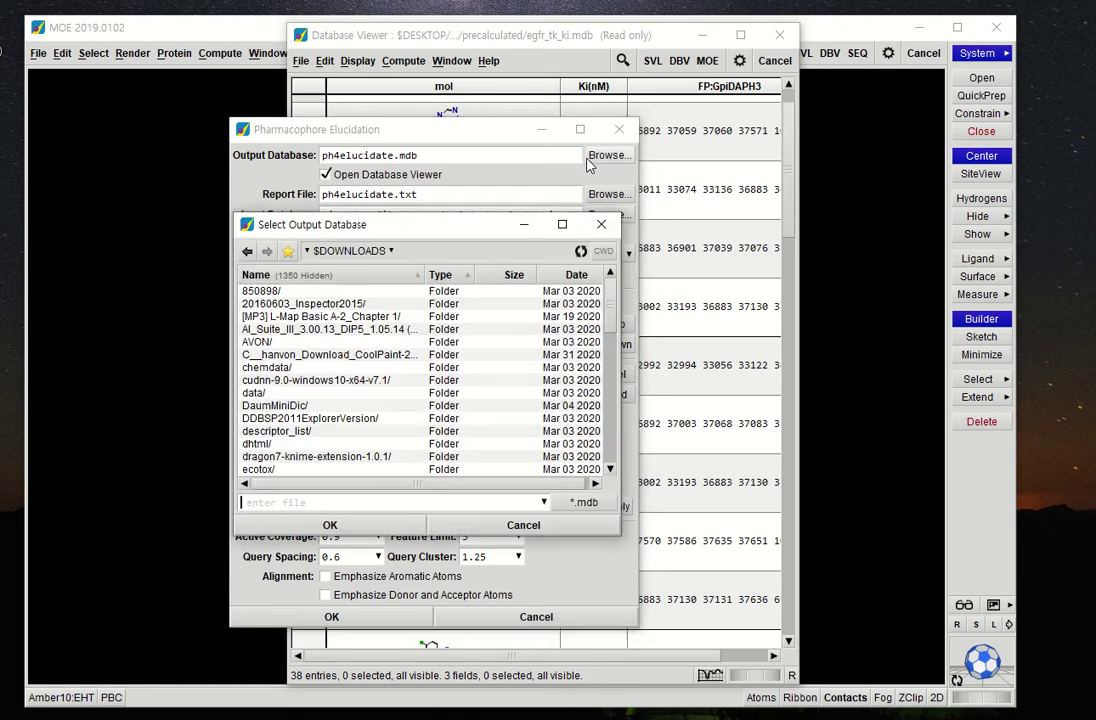
{"action": "key", "text": "Escape"}
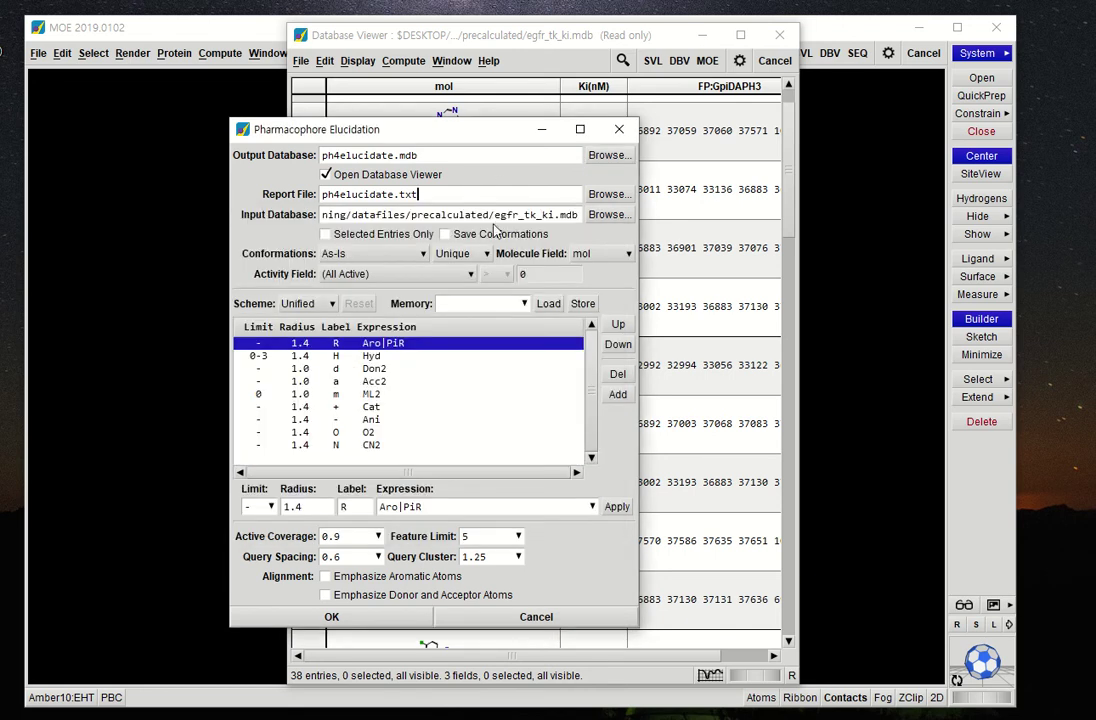
{"action": "left_click", "coordinate": [322, 155]}
{"action": "type", "text": "ef"}
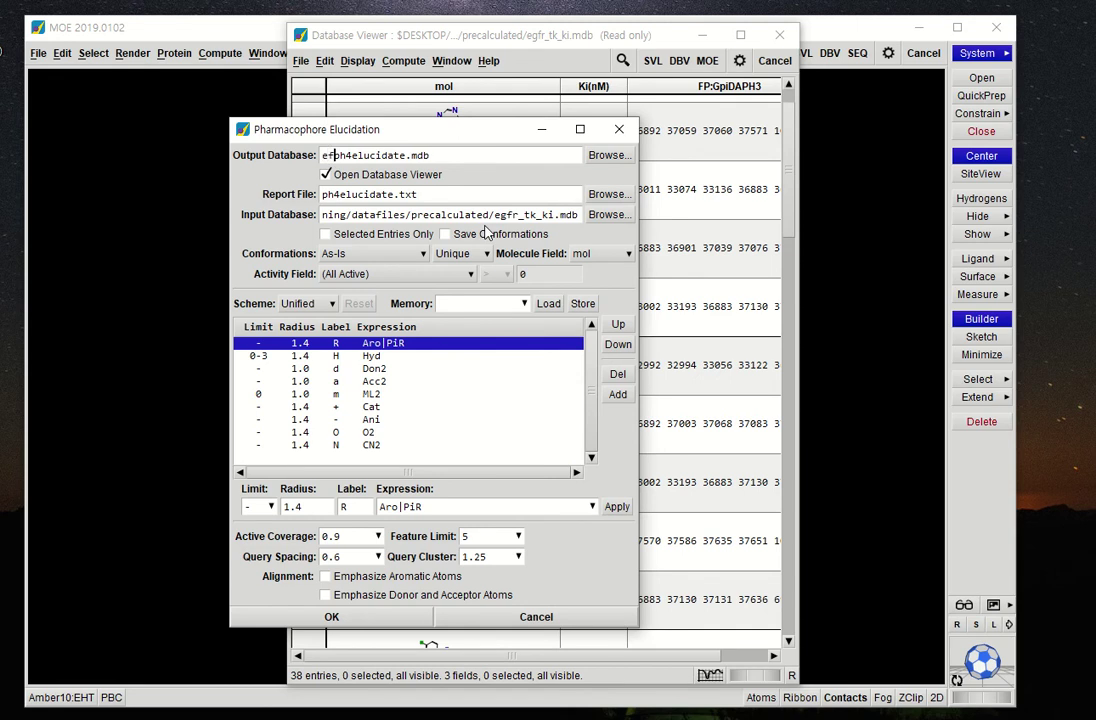
{"action": "key", "text": "BackSpace"}
{"action": "type", "text": "gfr_"}
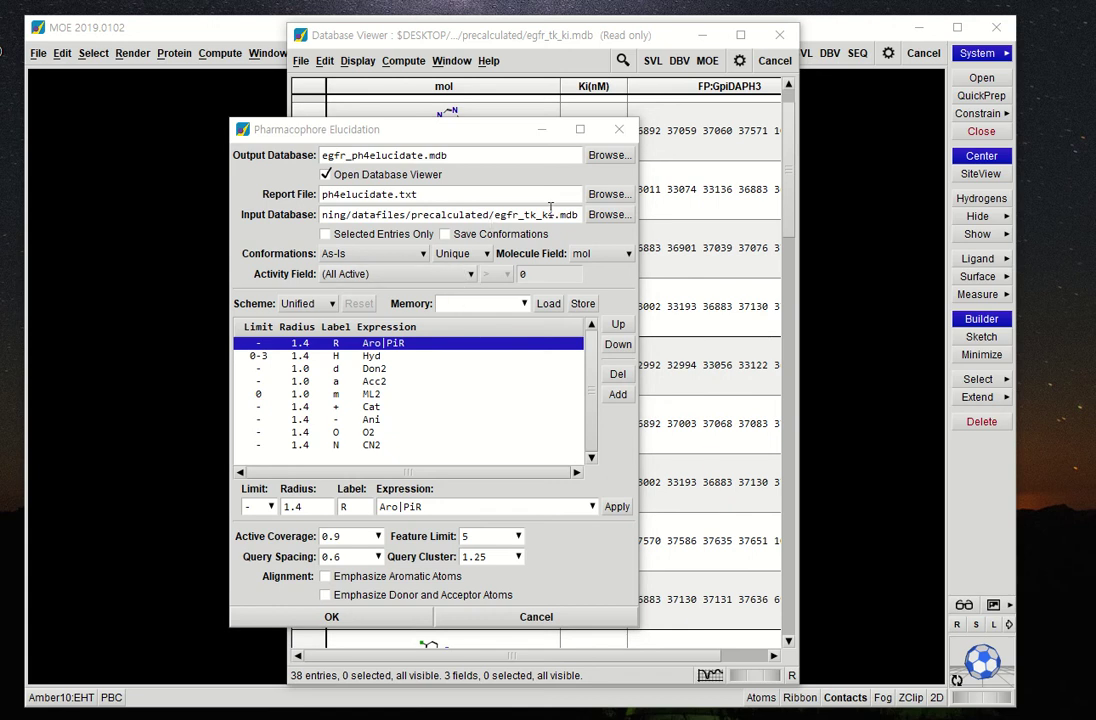
Enable saving of conformations and set the conformations to Conformation Import with the Clustered option
{"action": "left_click", "coordinate": [446, 233]}
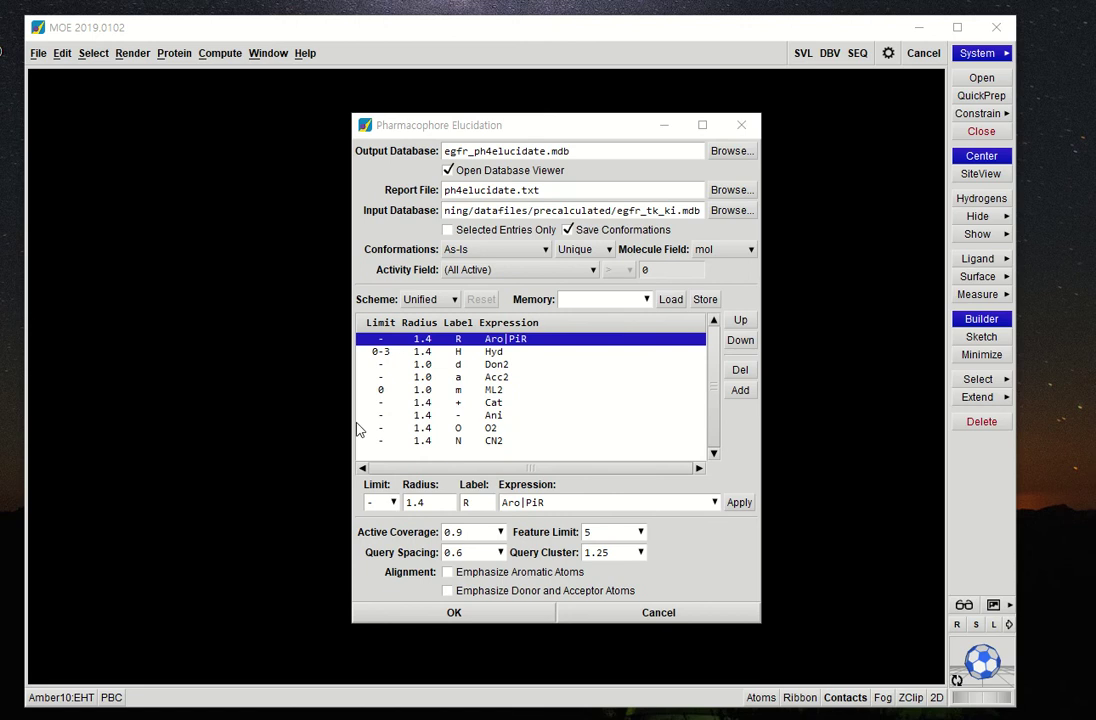
{"action": "left_click", "coordinate": [496, 252]}
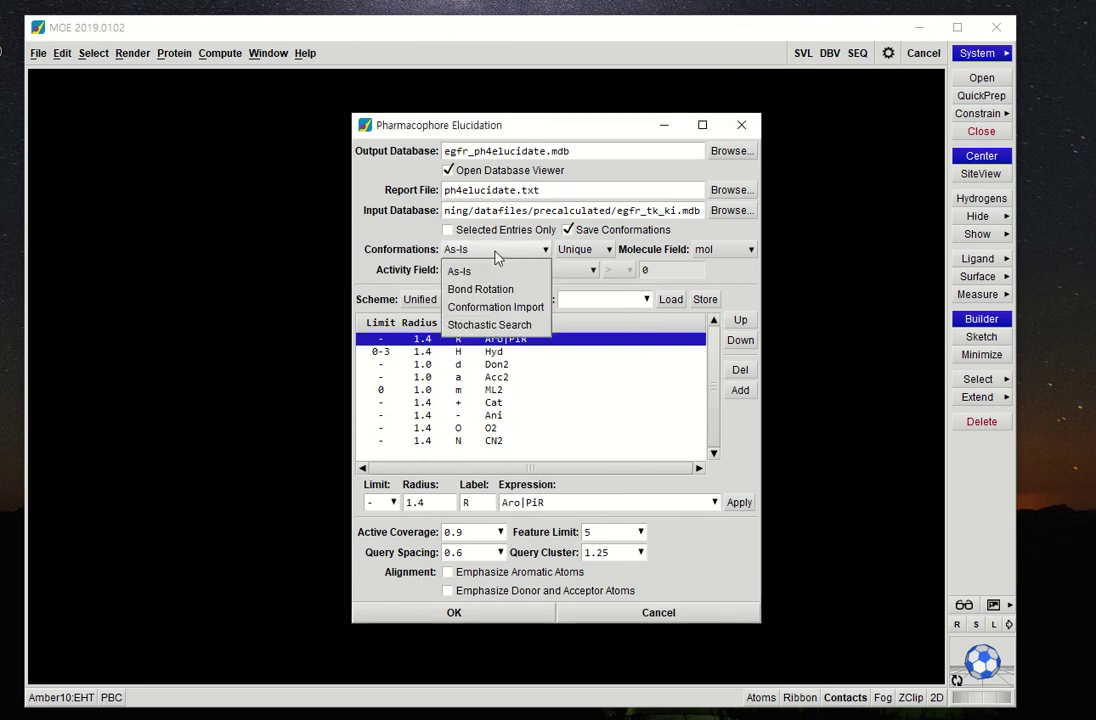
{"action": "left_click", "coordinate": [480, 307]}
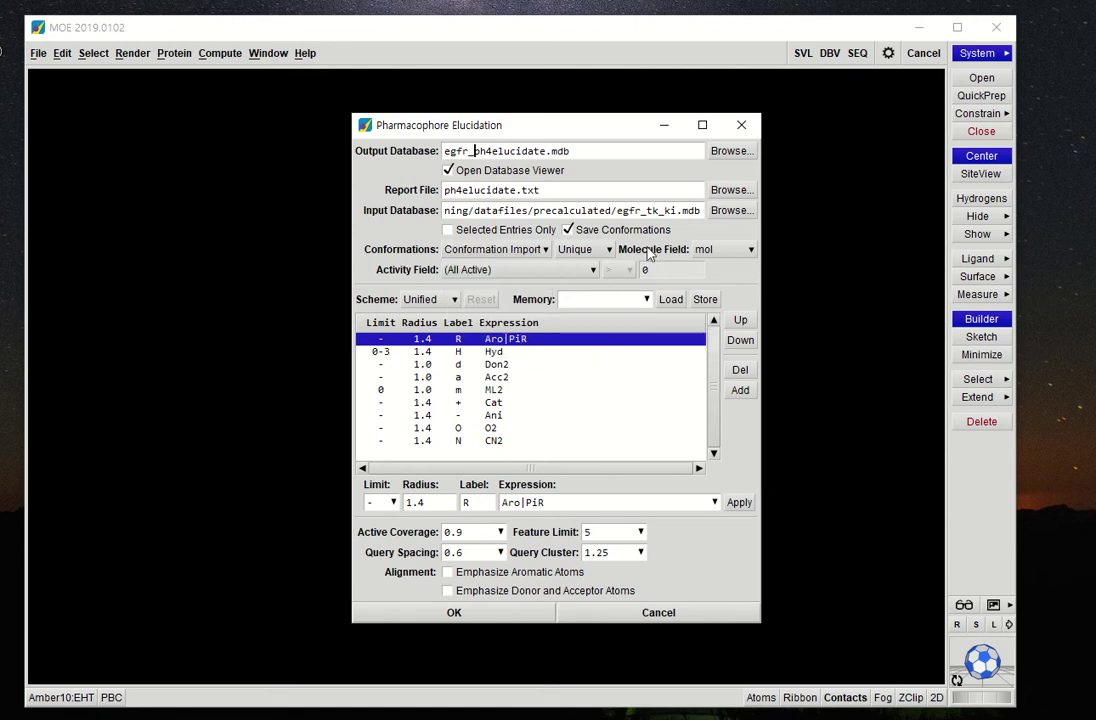
{"action": "left_click", "coordinate": [601, 250]}
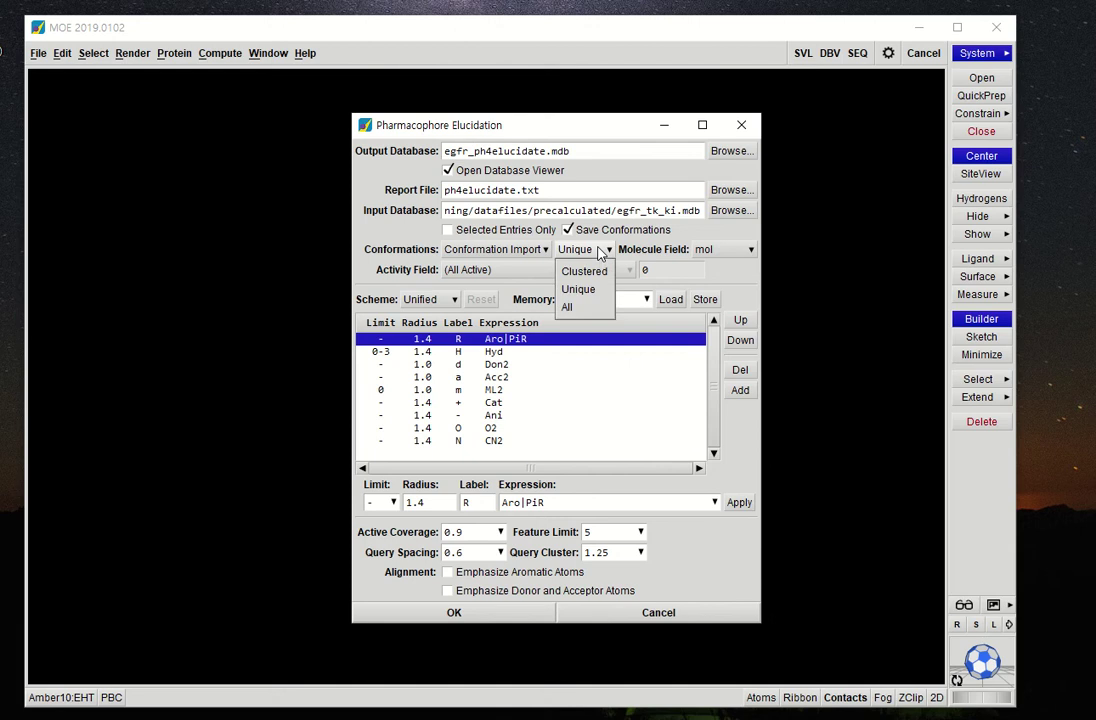
{"action": "left_click", "coordinate": [582, 271]}
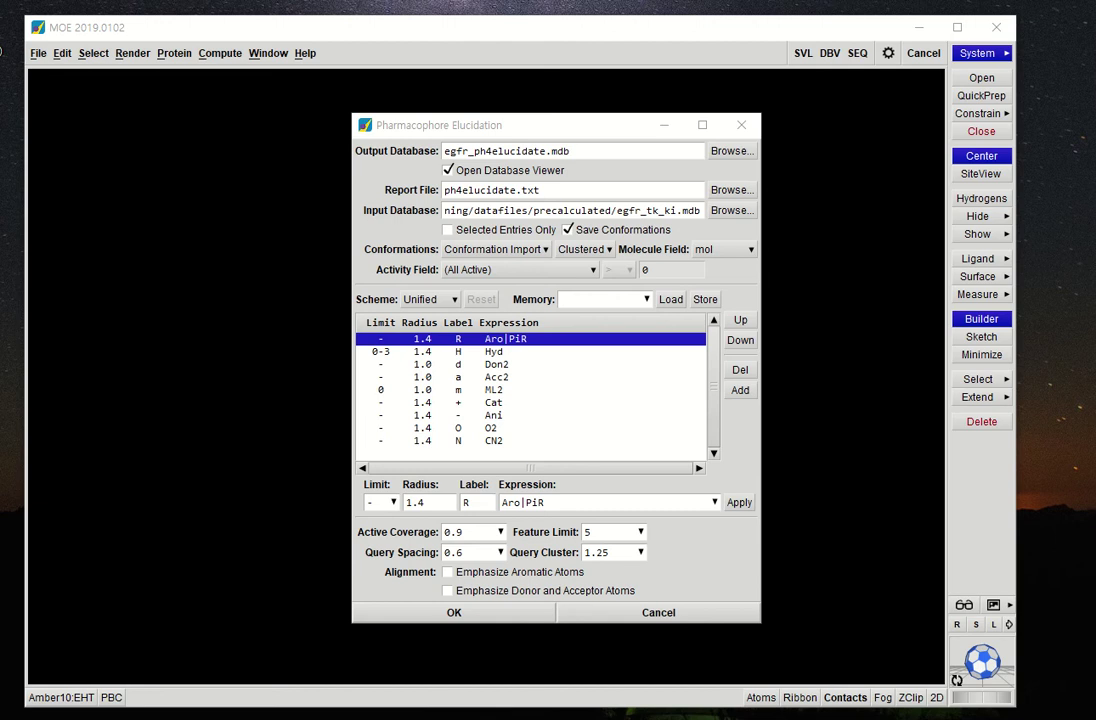
Set the activity field to Ki(nM) with an active threshold of < 10
{"action": "left_click", "coordinate": [507, 270]}
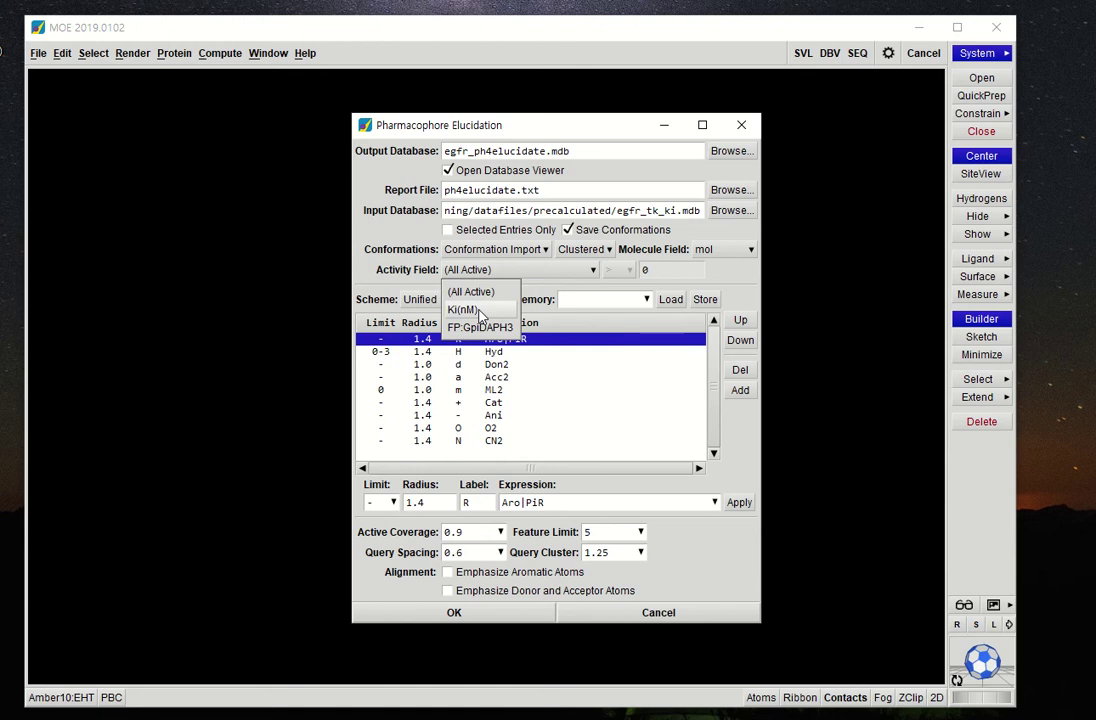
{"action": "left_click", "coordinate": [478, 311]}
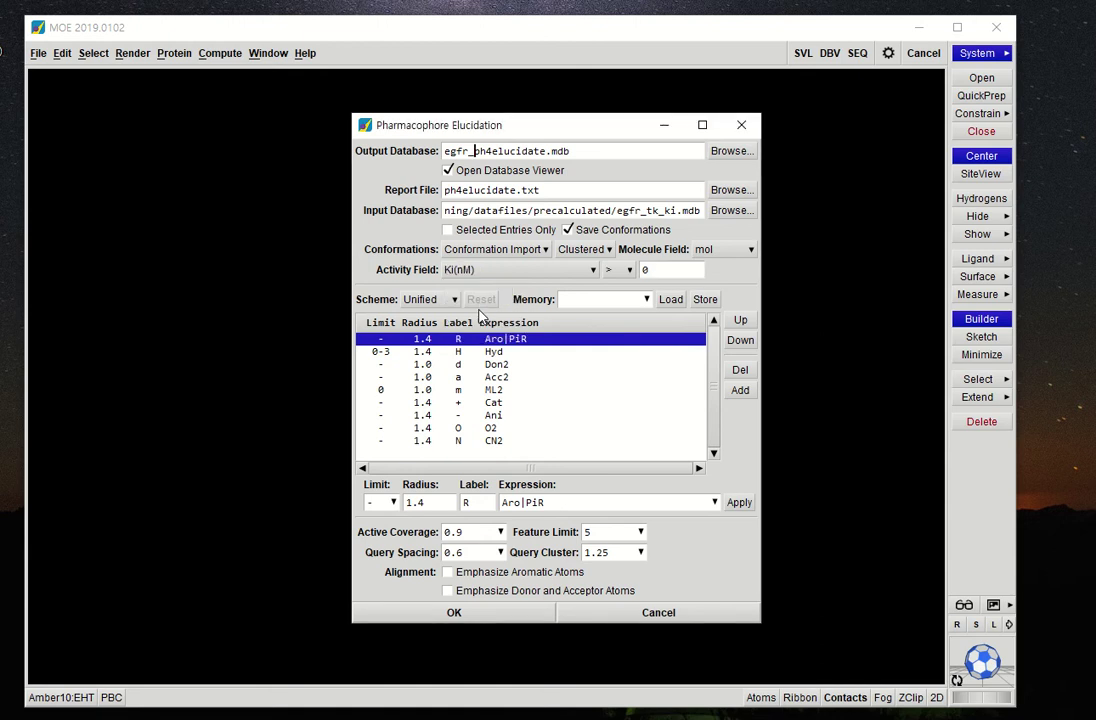
{"action": "left_click", "coordinate": [618, 270]}
{"action": "left_click", "coordinate": [619, 311]}
{"action": "type", "text": "10"}
{"action": "key", "text": "BackSpace"}
Run the elucidation, overwriting egfr_tk_ki_conf.mdb, and reposition the resulting database window over the main window
{"action": "left_click", "coordinate": [477, 617]}
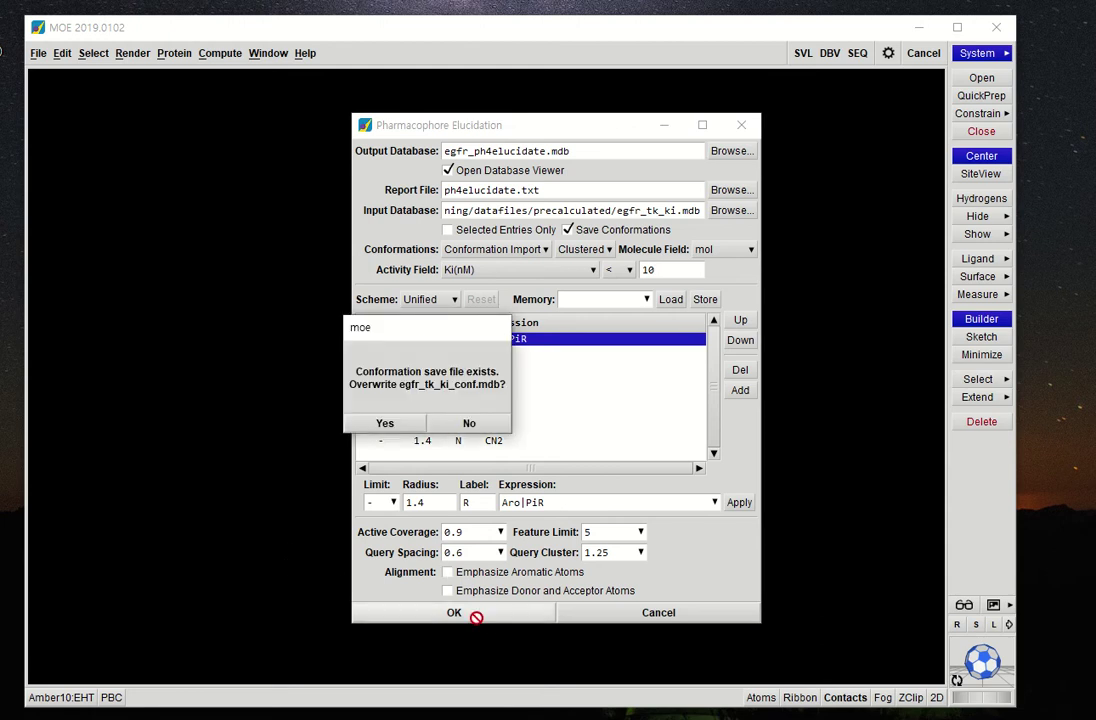
{"action": "left_click", "coordinate": [399, 428]}
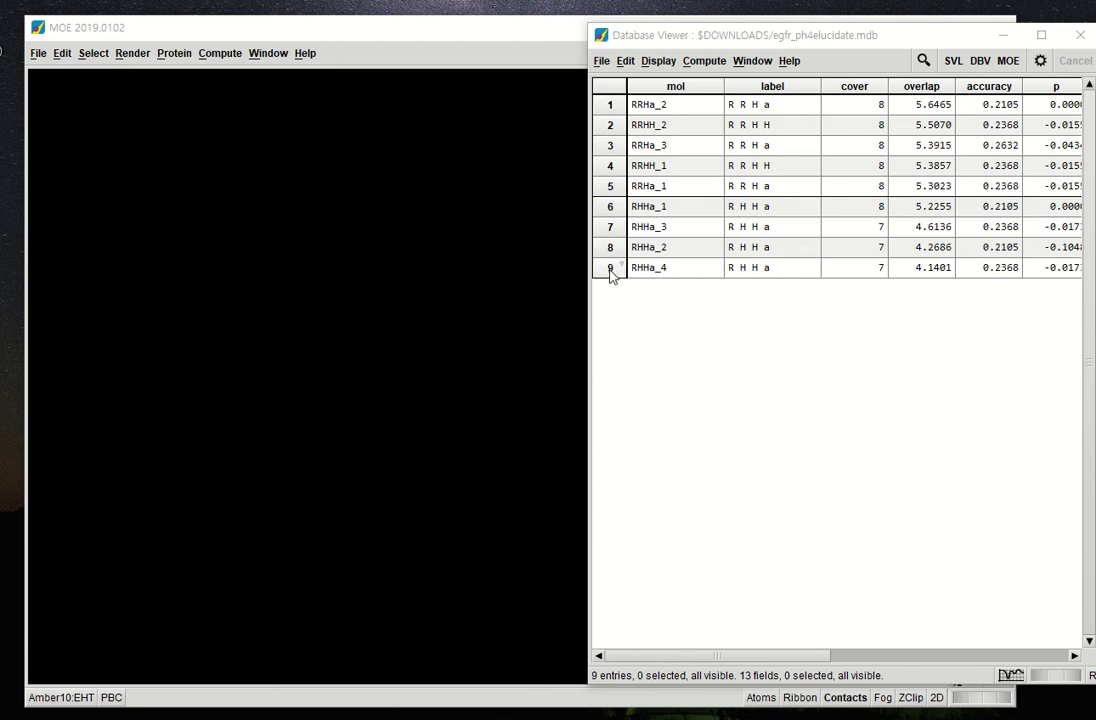
{"action": "left_click_drag", "start_coordinate": [713, 45], "coordinate": [537, 40]}
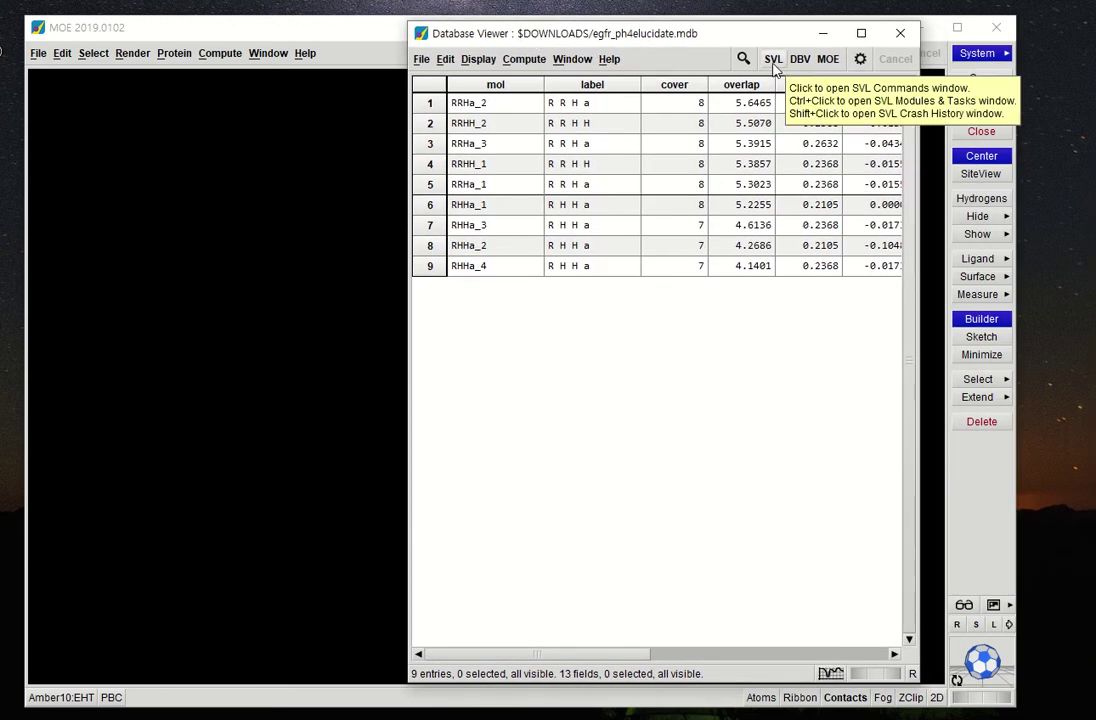
Review the elucidation log in the SVL Commands window, including the query generation and scoring sections, and close it
{"action": "left_click", "coordinate": [773, 61]}
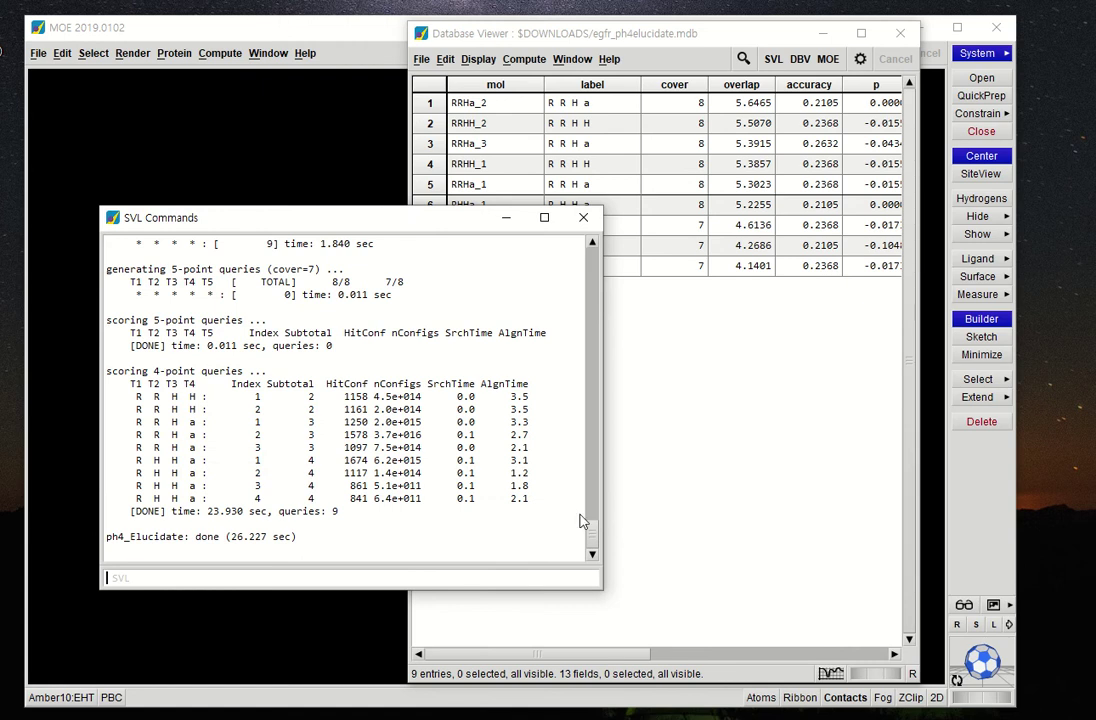
{"action": "mouse_move", "coordinate": [595, 538]}
{"action": "left_mouse_down"}
{"action": "mouse_move", "coordinate": [595, 455]}
{"action": "mouse_move", "coordinate": [594, 520]}
{"action": "left_mouse_up"}
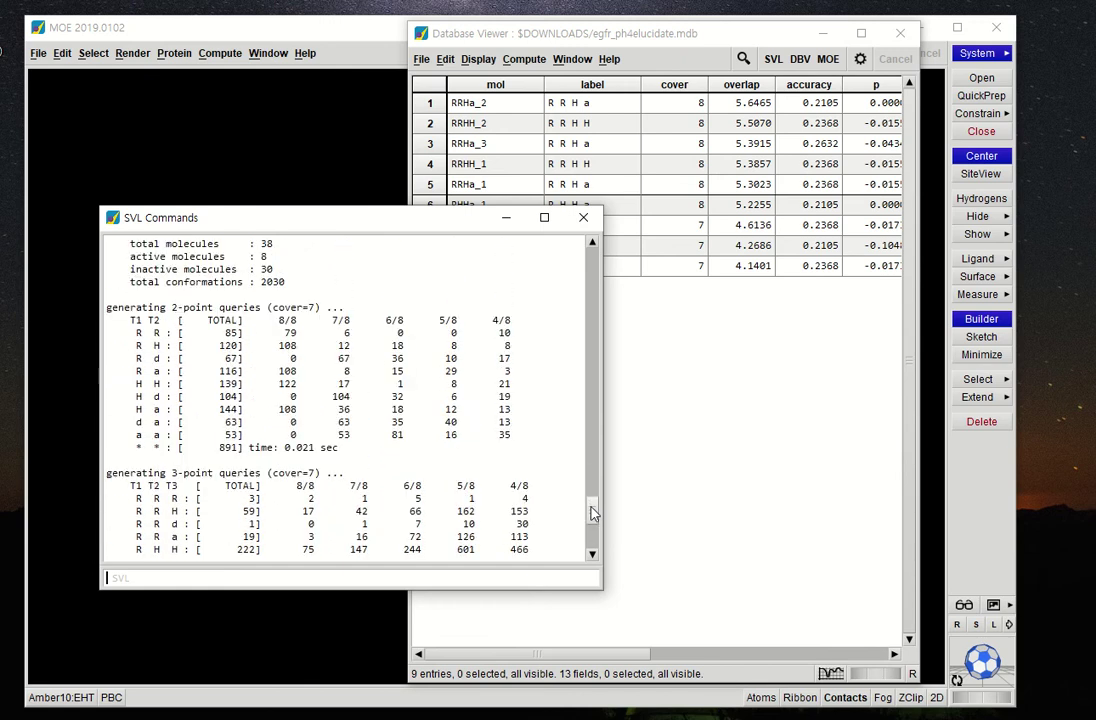
{"action": "left_click_drag", "start_coordinate": [593, 513], "coordinate": [593, 537]}
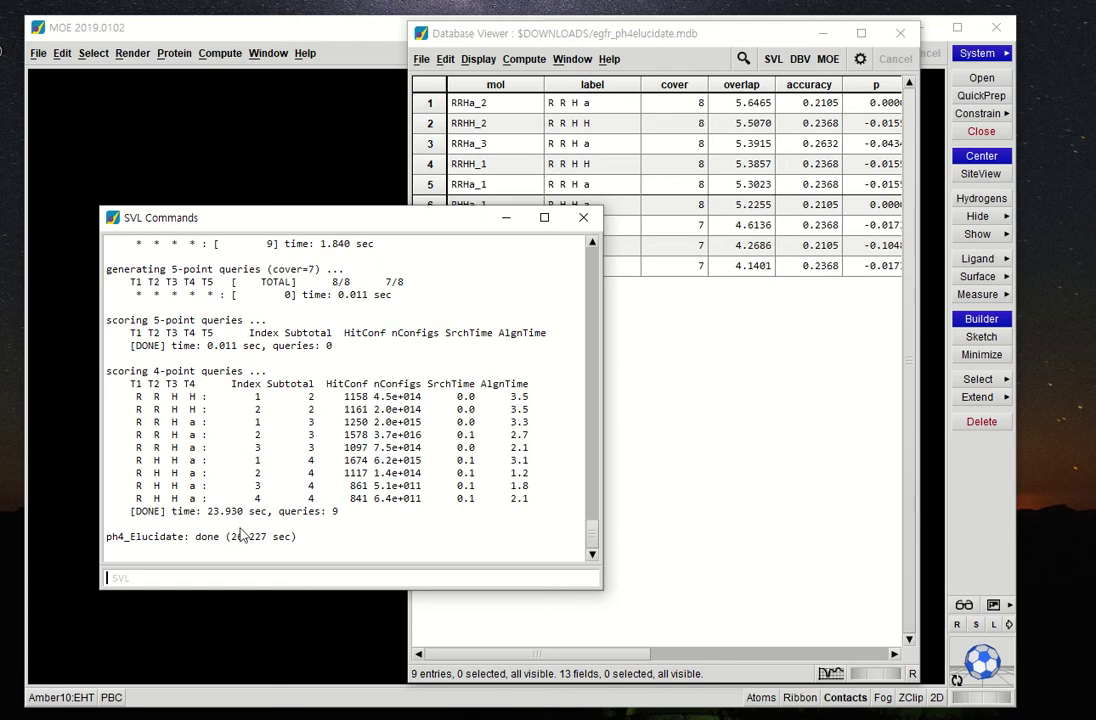
{"action": "left_click", "coordinate": [584, 218]}
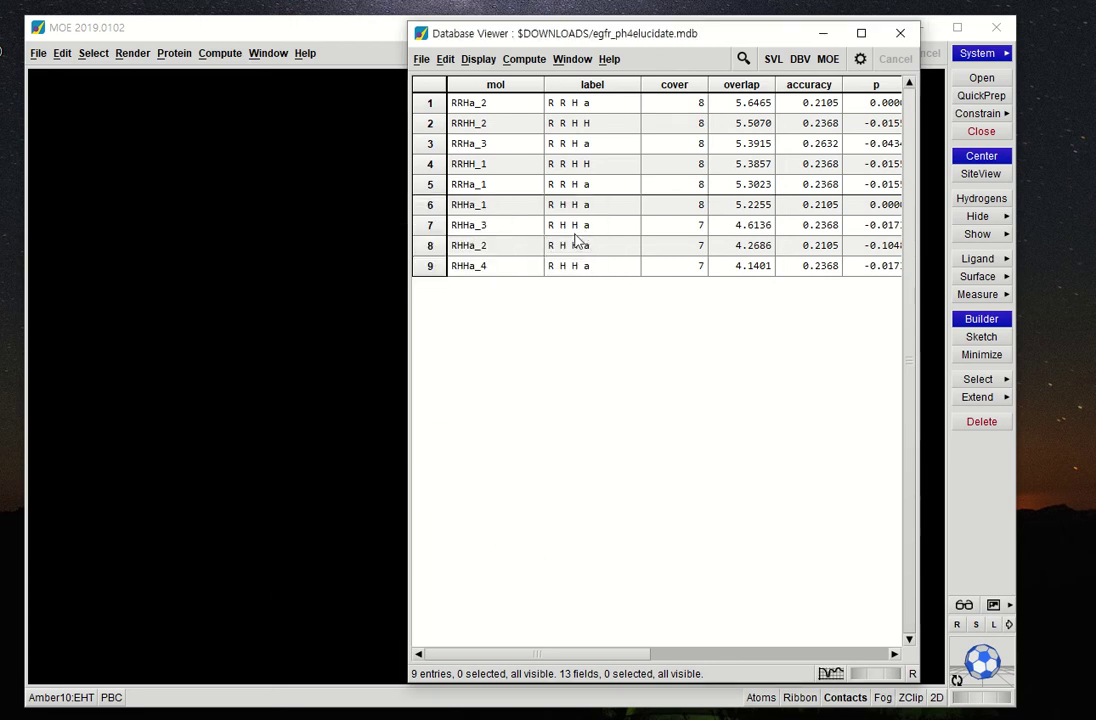
Increase the row height in egfr_ph4elucidate.mdb enough to display the aligned structures in the mol column
{"action": "left_click_drag", "start_coordinate": [430, 112], "coordinate": [428, 172]}
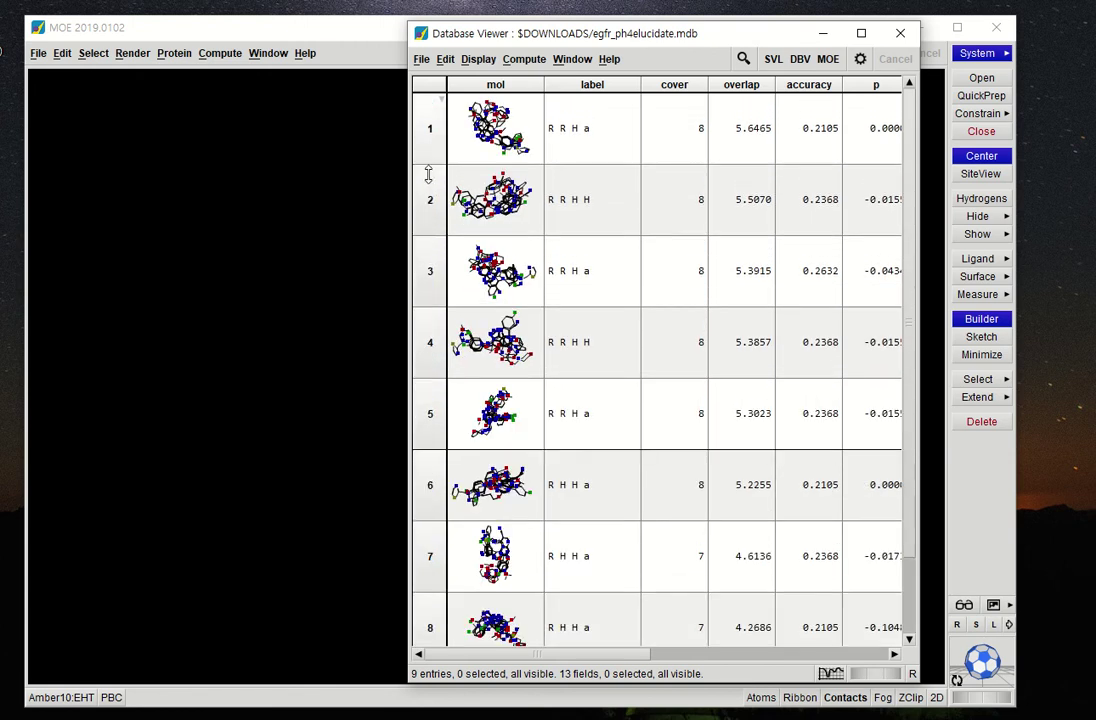